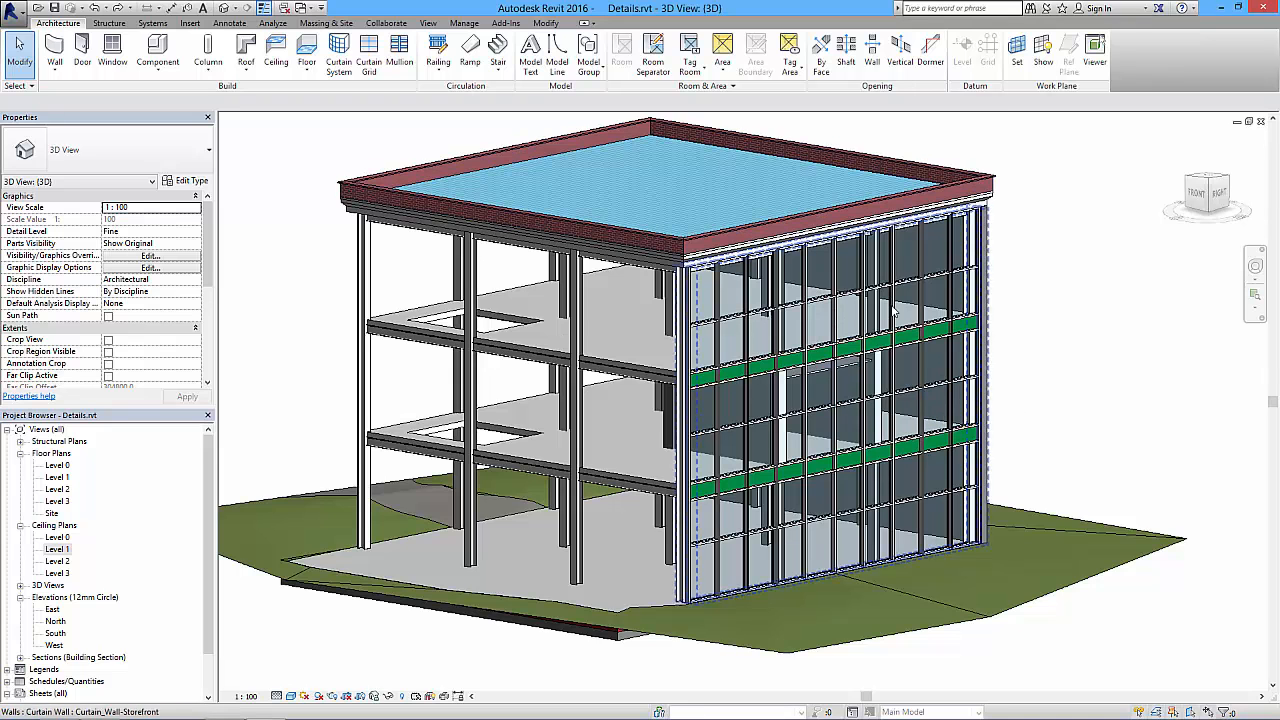
Step: Examine the curtain wall facade and the suspended ceiling behind it from several angles in the 3D view
middle_drag(845, 410, 700, 260)
scroll(855, 372, up, 8)
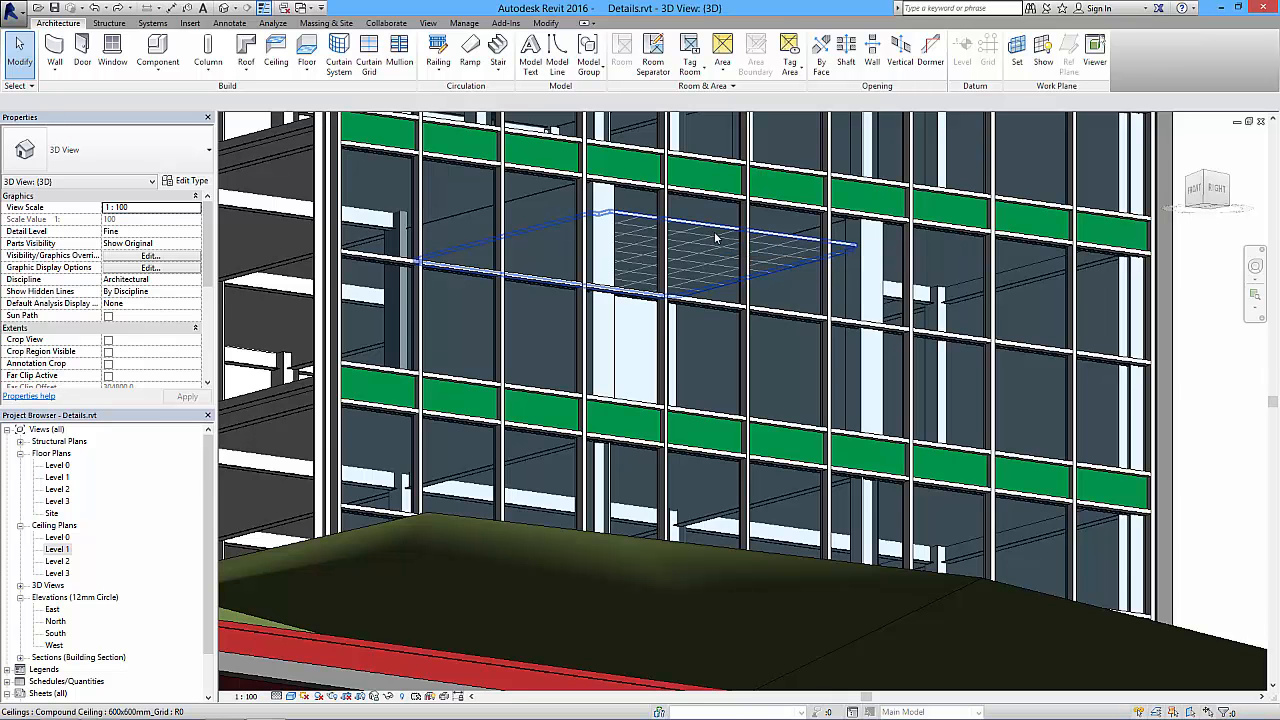
shift+middle_drag(712, 236, 736, 318)
scroll(928, 317, up, 3)
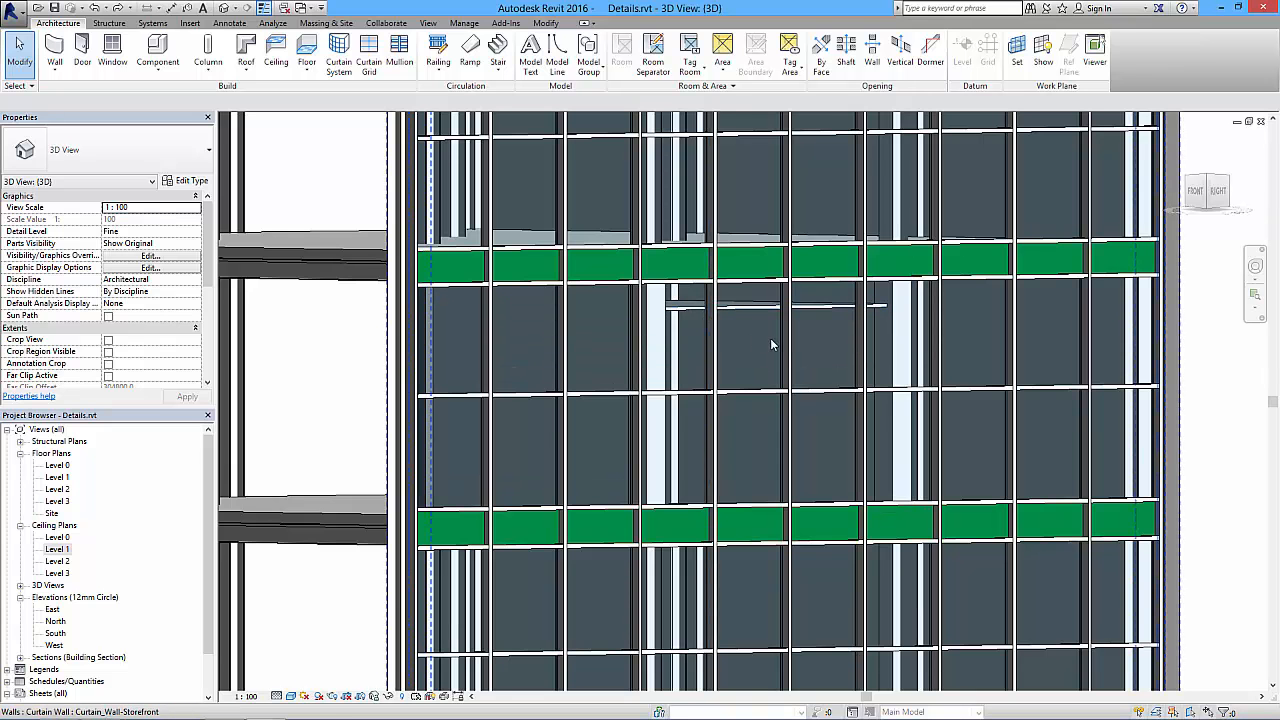
scroll(686, 343, up, 2)
shift+middle_drag(686, 343, 848, 318)
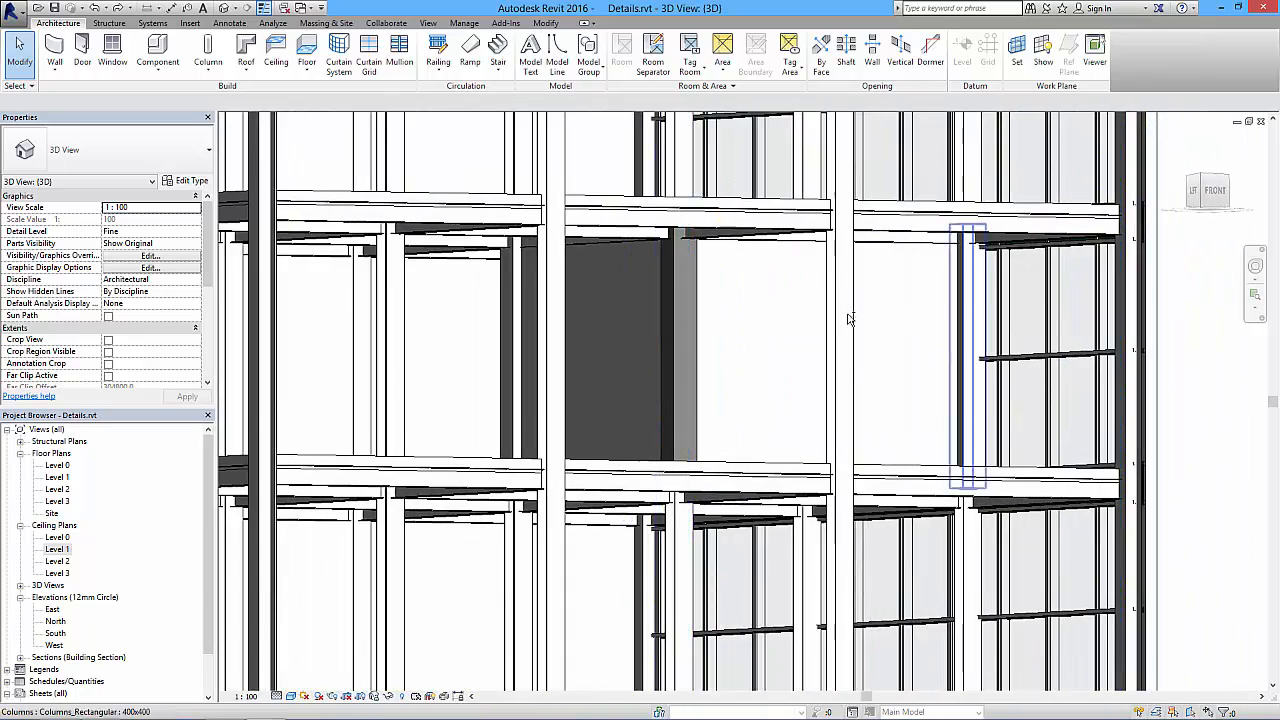
mouse_move(683, 364)
shift+middle_down()
mouse_move(798, 386)
mouse_move(765, 382)
shift+middle_up()
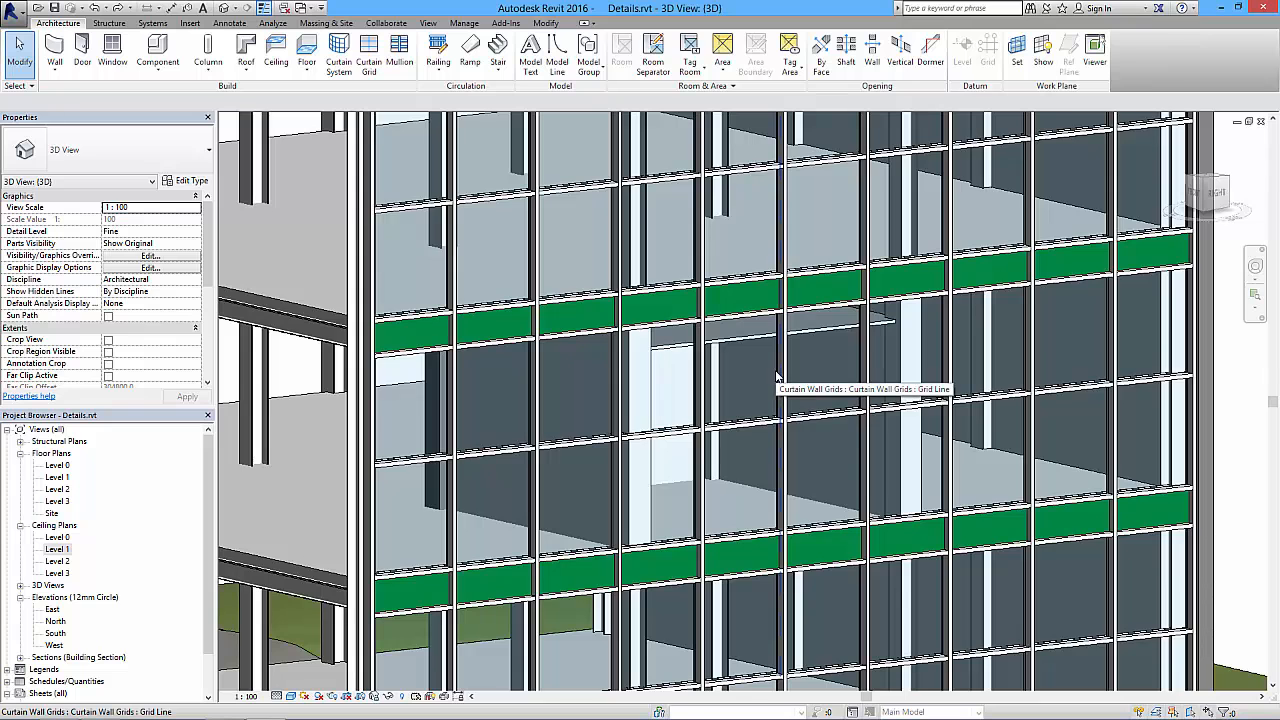
scroll(777, 376, down, 5)
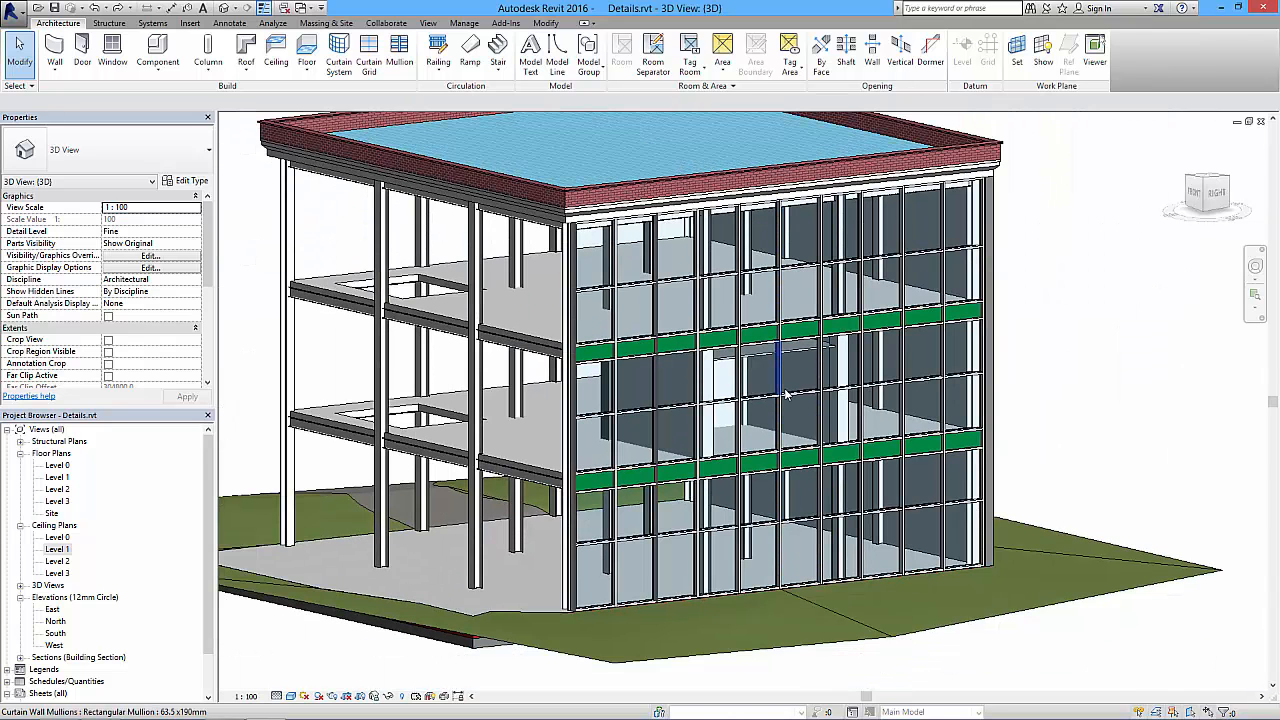
middle_drag(790, 380, 852, 433)
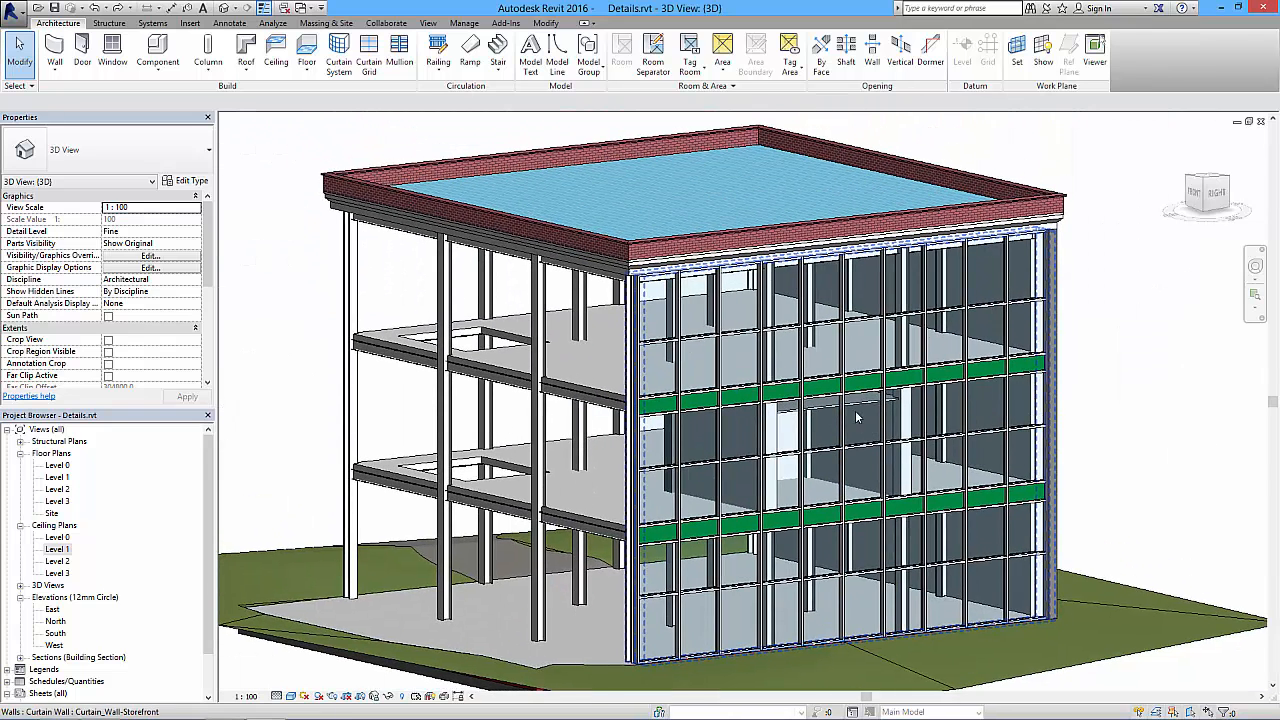
middle_drag(748, 362, 716, 347)
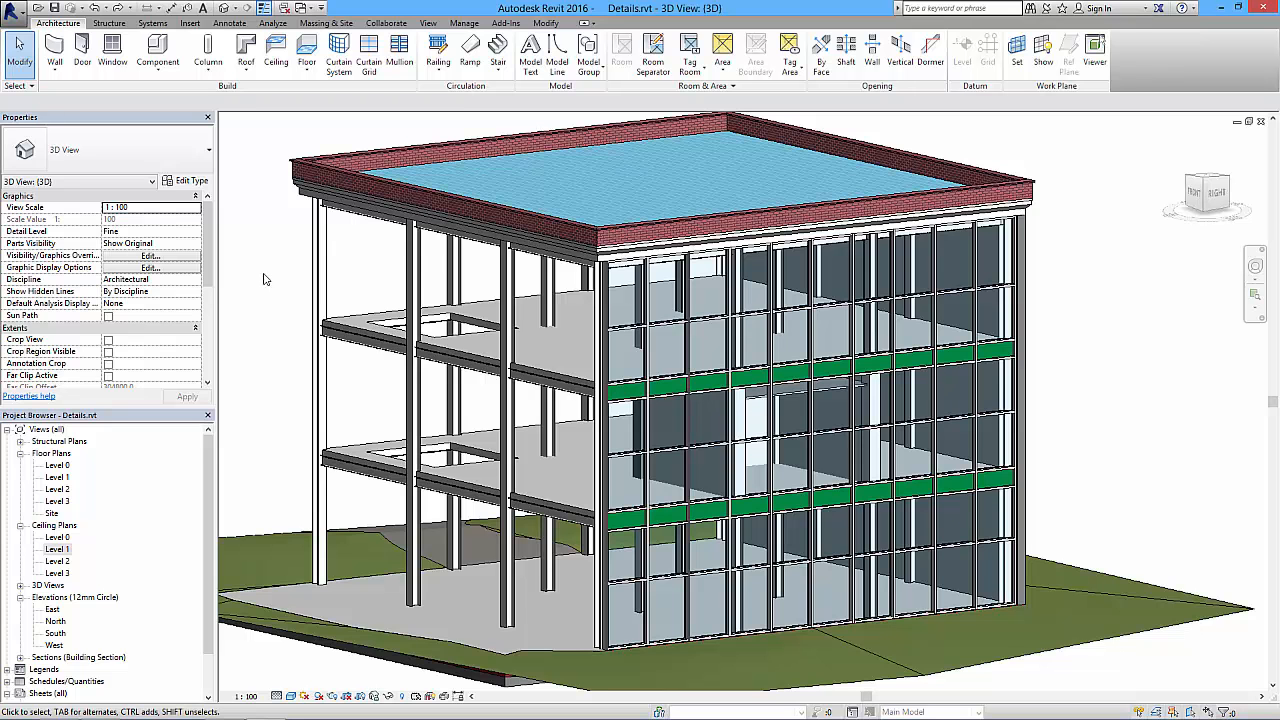
Step: Review the model categories in the 3D view's Visibility/Graphic Overrides and close them without changes
key(v)
key(g)
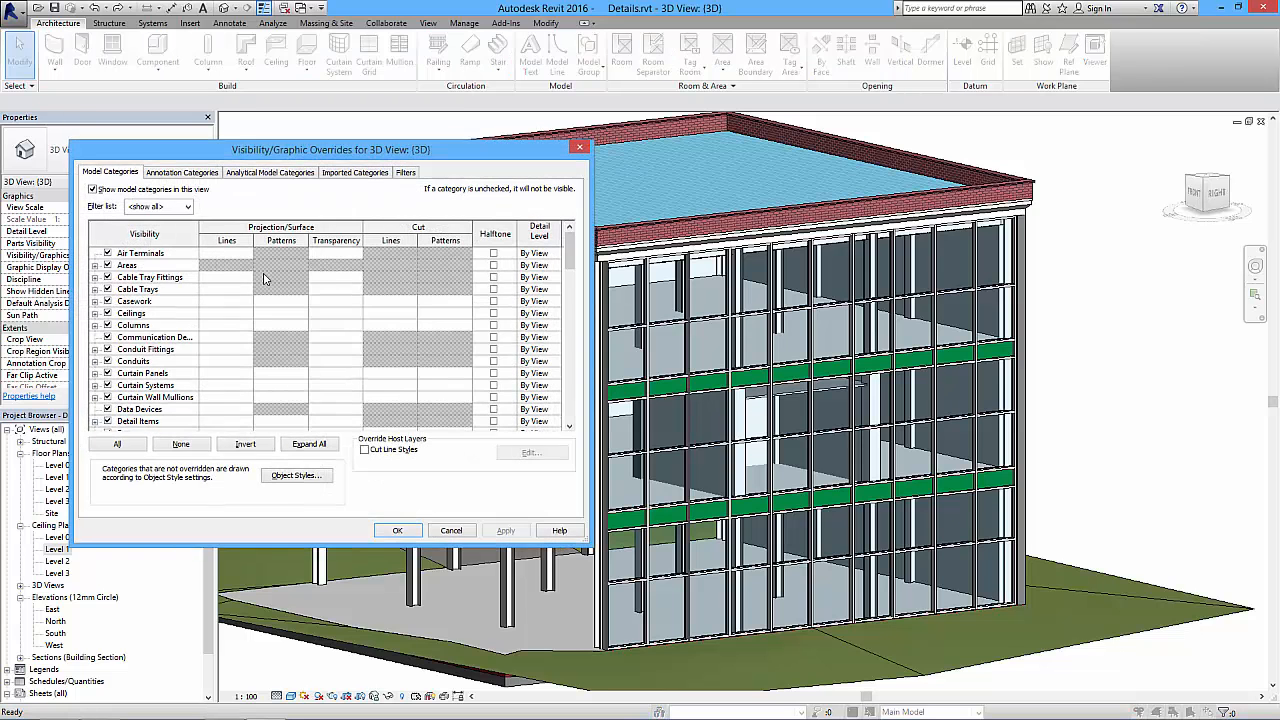
drag(296, 152, 501, 119)
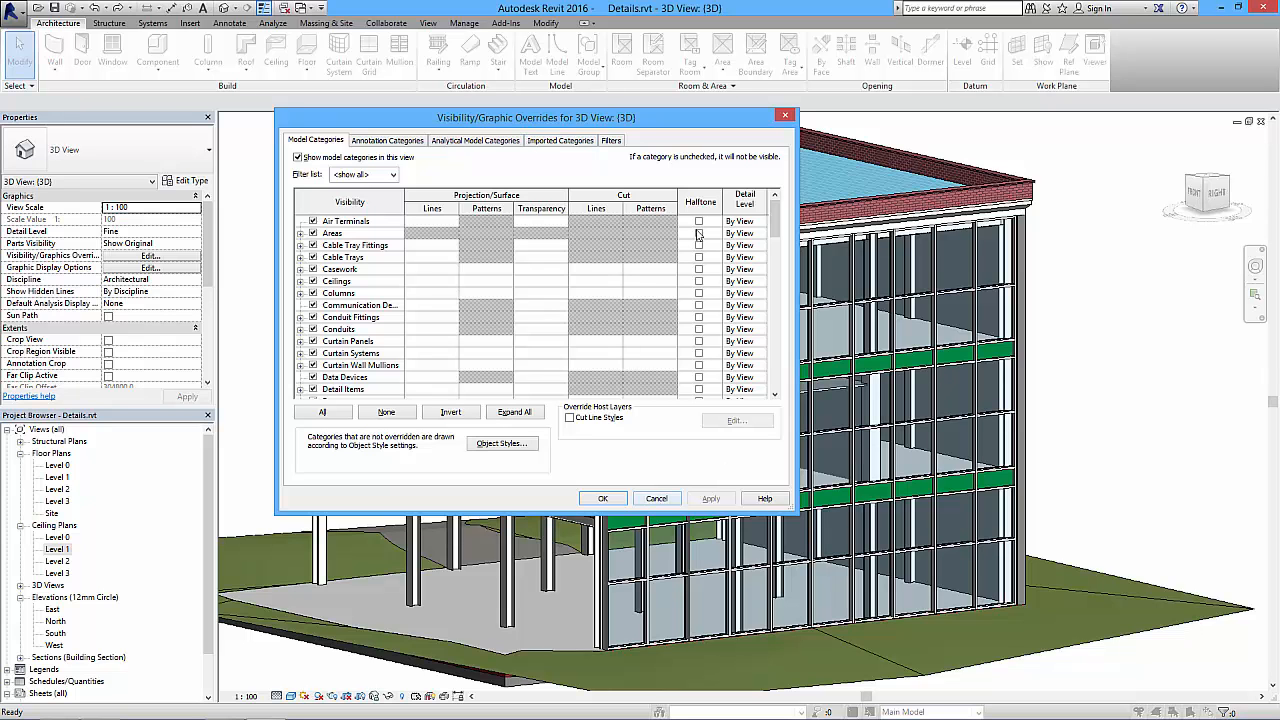
click(668, 499)
Step: Select the Level 2 floor slab and view its by-category graphics override options in the 3D view without applying any
middle_drag(377, 344, 447, 362)
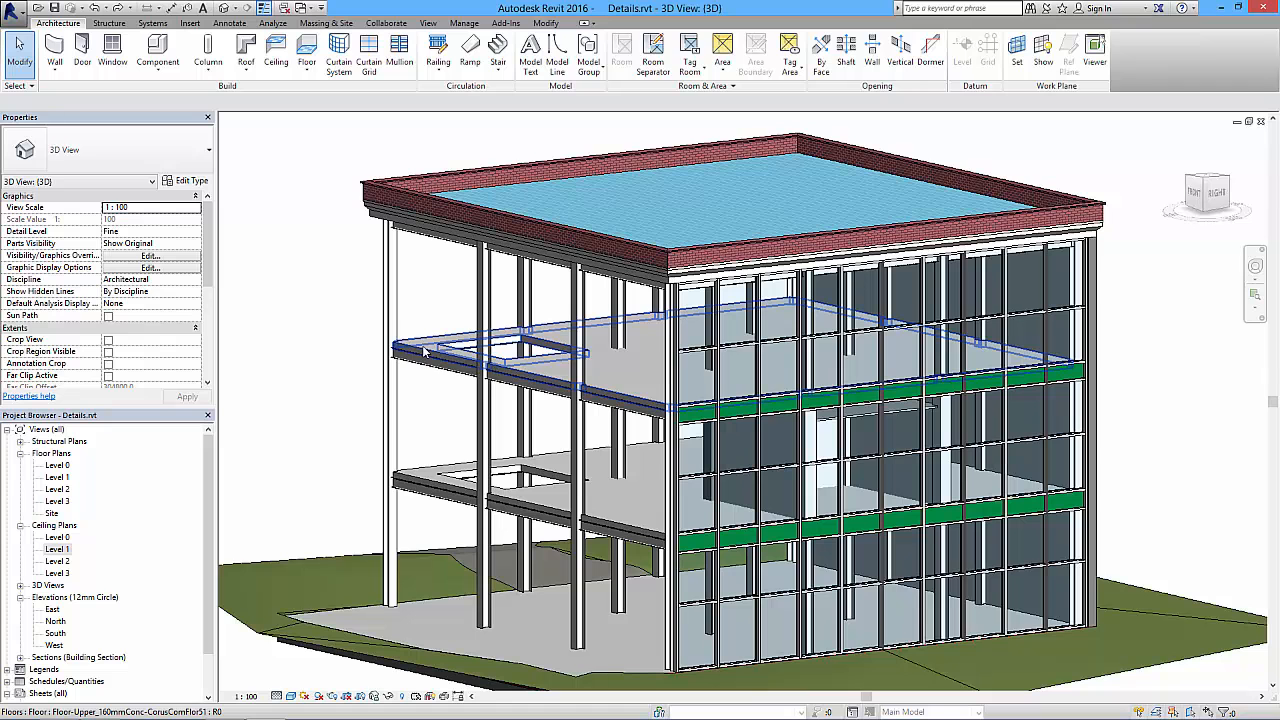
click(424, 351)
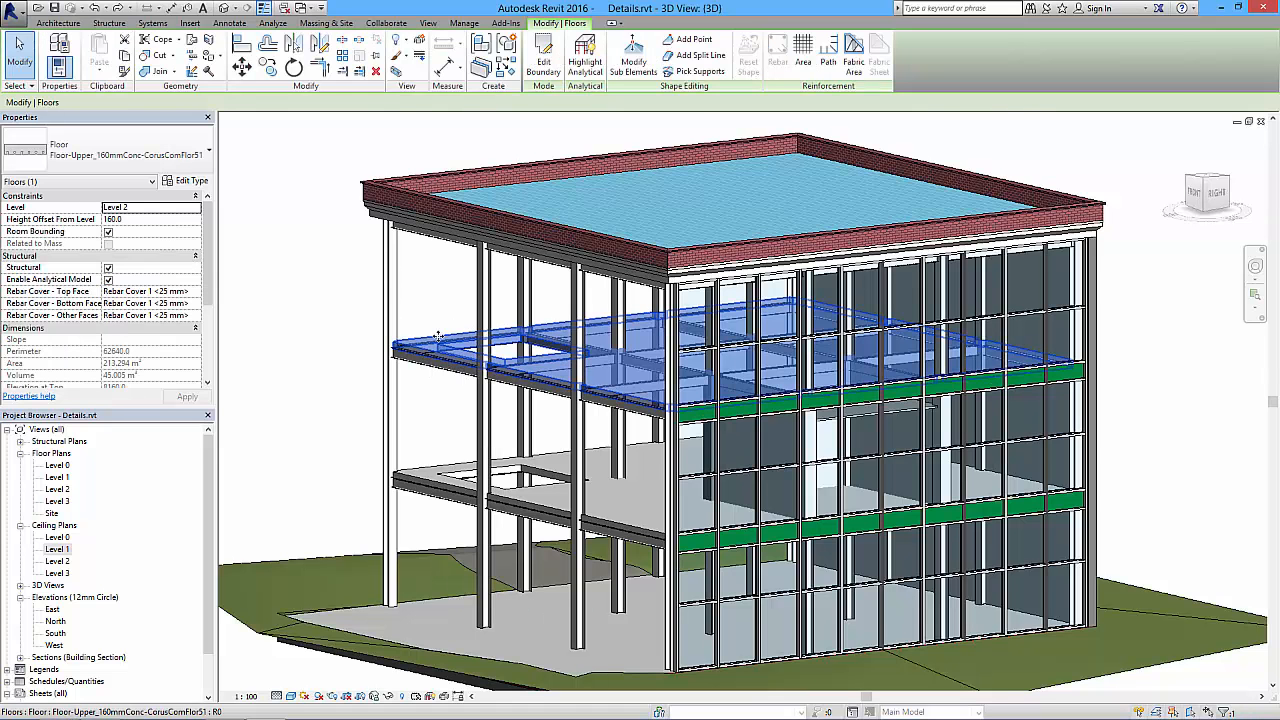
right_click(437, 339)
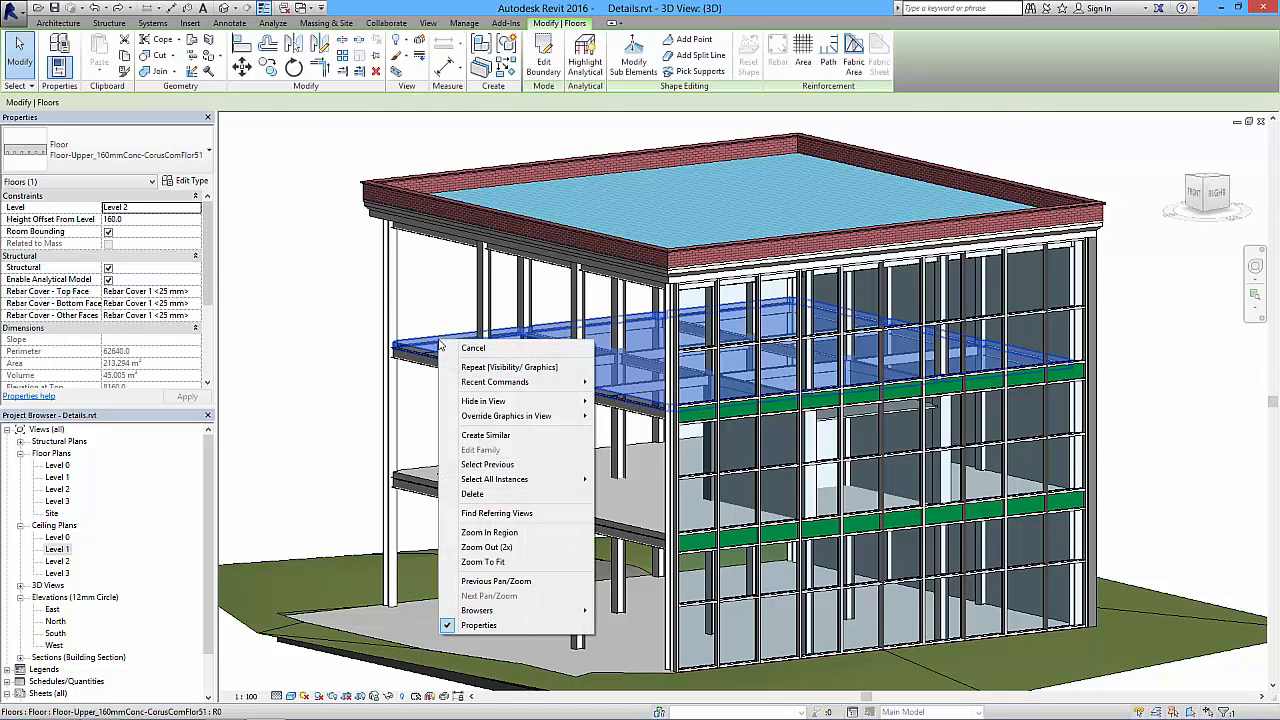
mouse_move(500, 420)
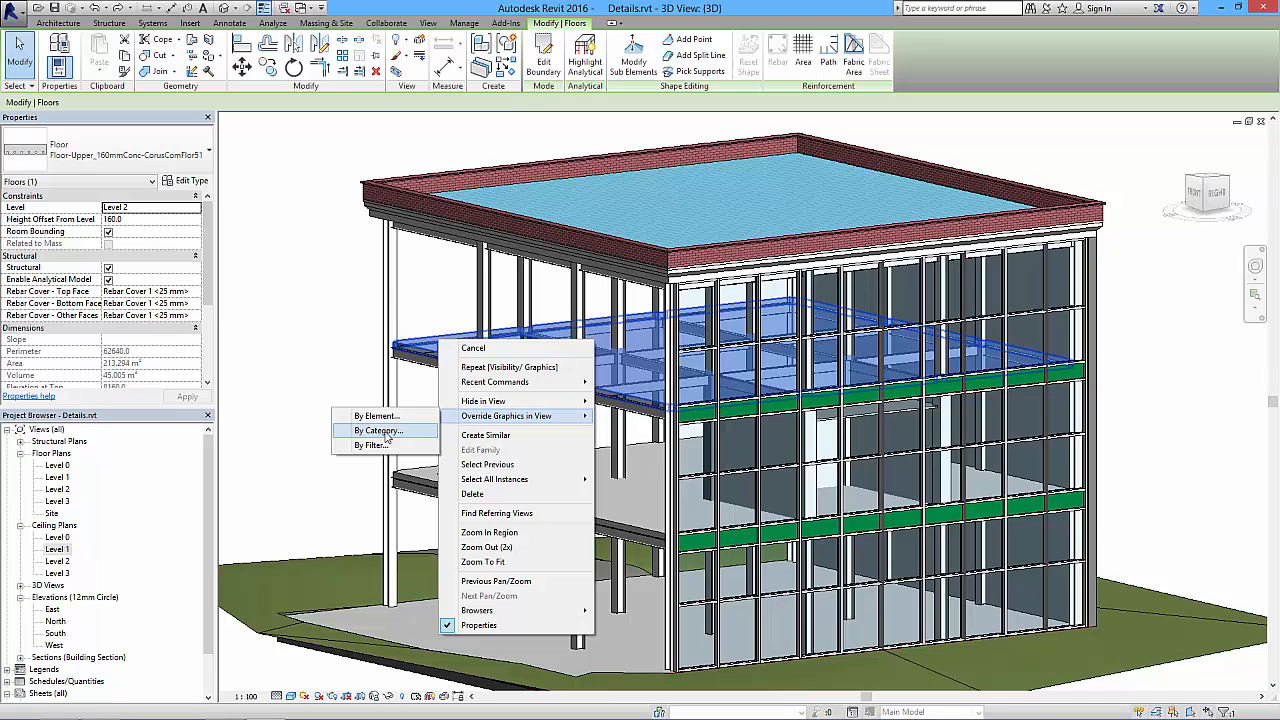
click(392, 434)
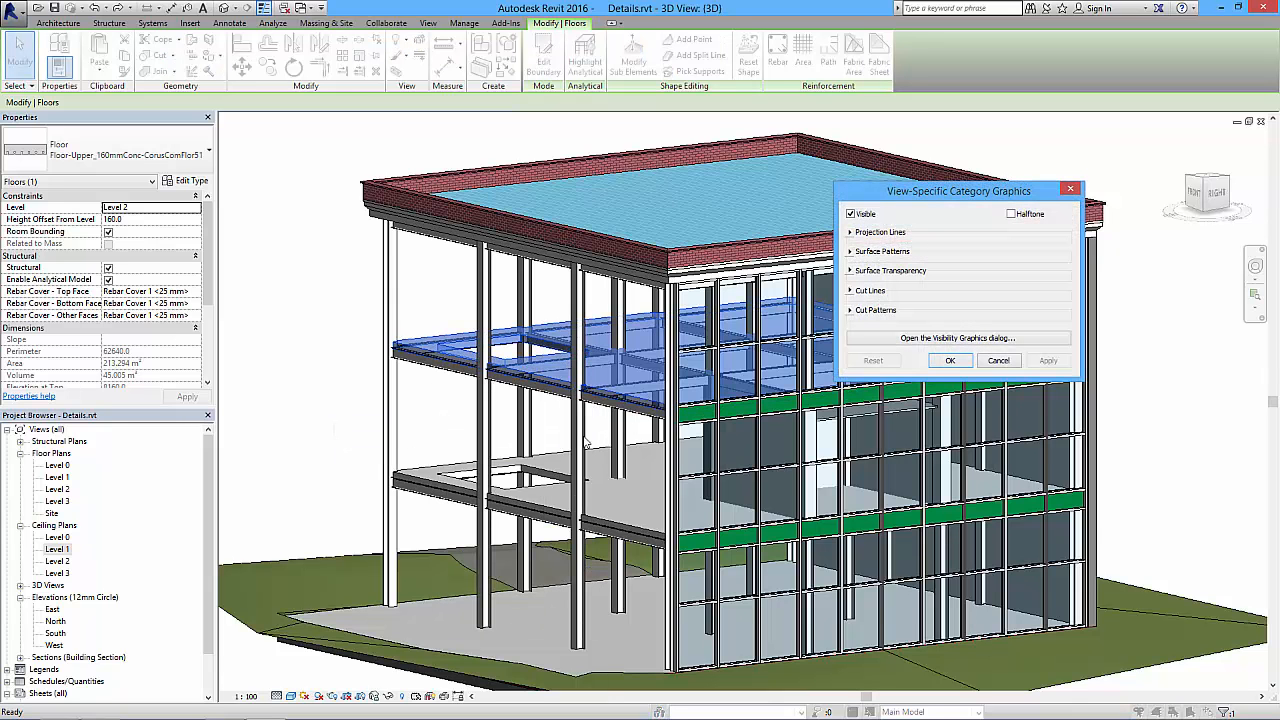
drag(946, 196, 835, 179)
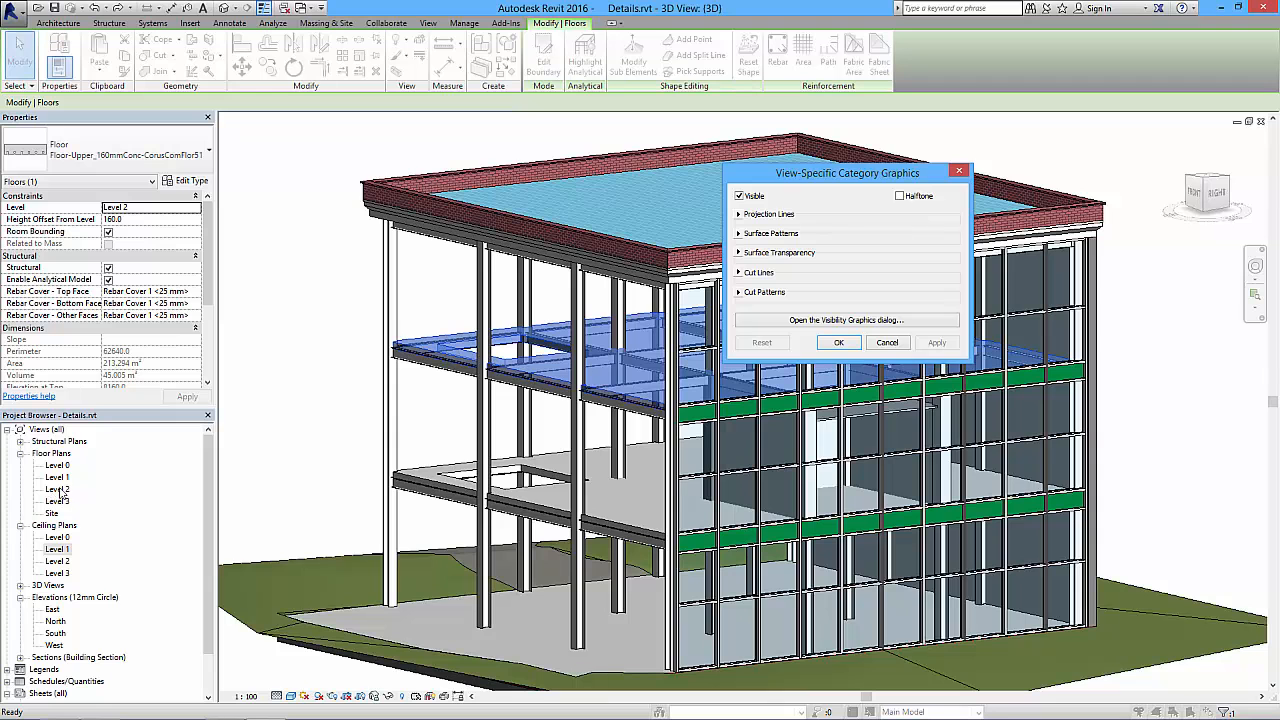
click(890, 344)
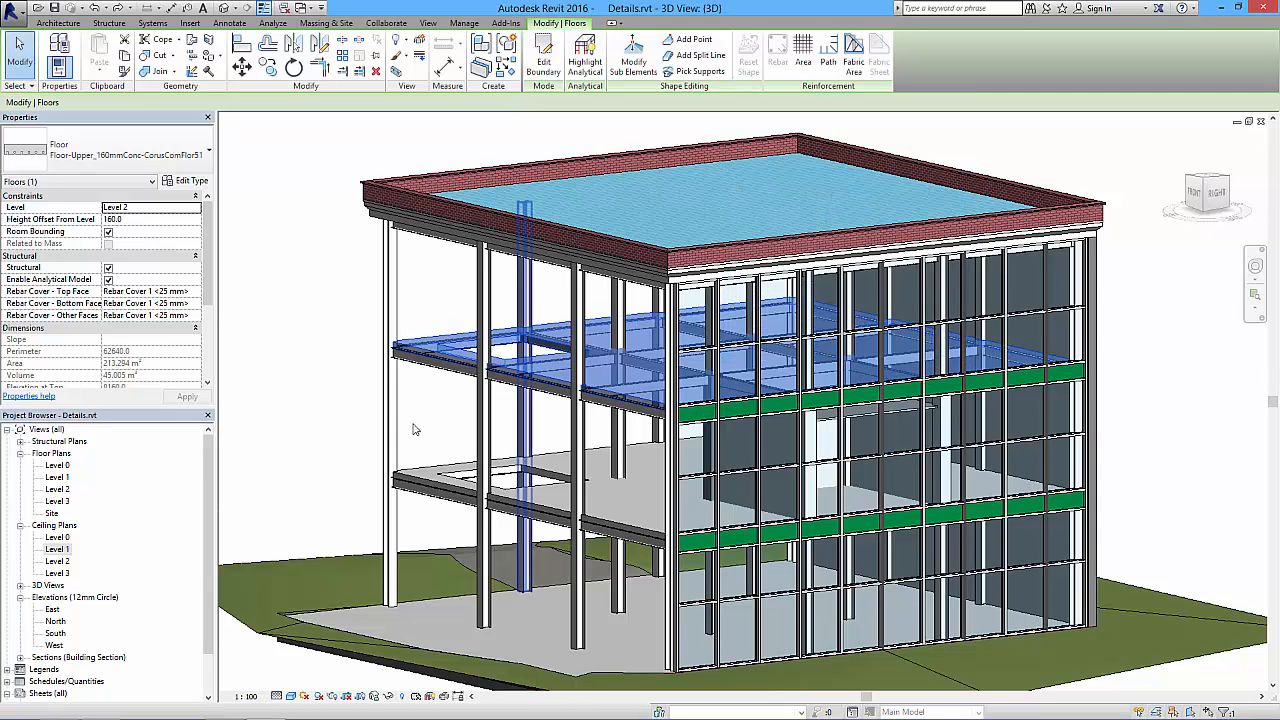
Step: In the Level 2 floor plan, override the selected floor's category graphics with projection line weight 10 and apply it
double_click(57, 489)
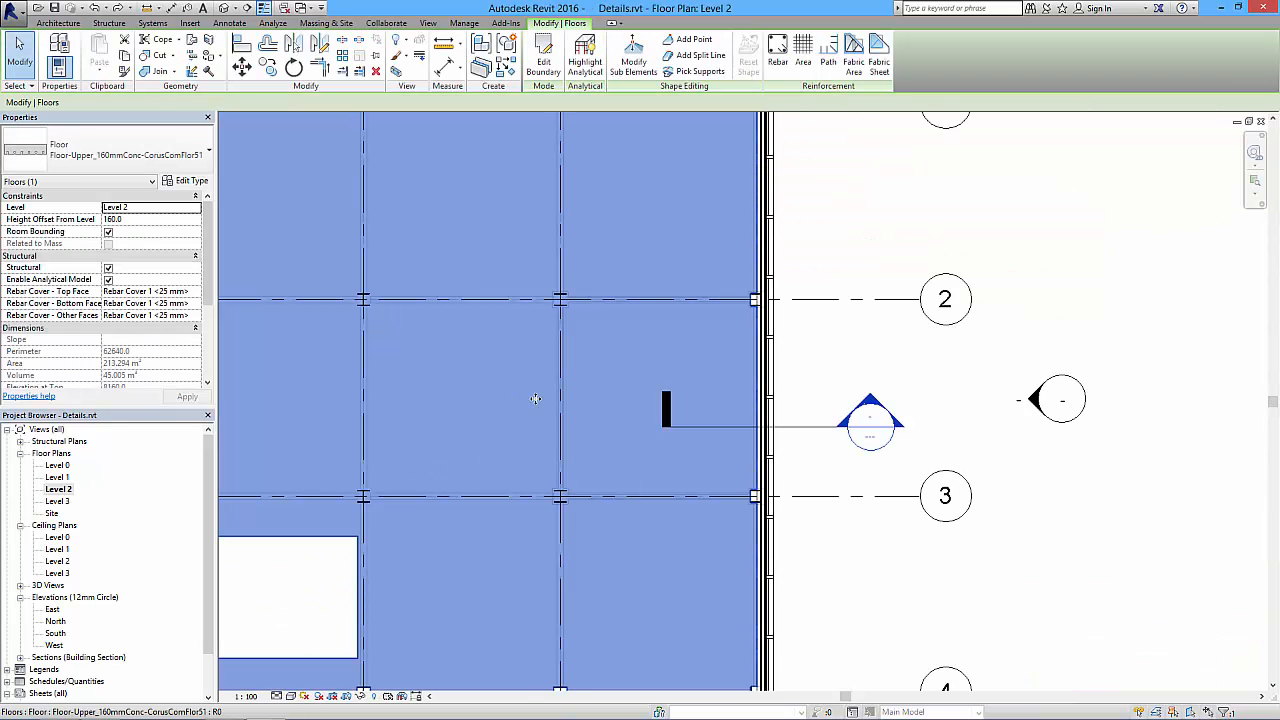
right_click(754, 358)
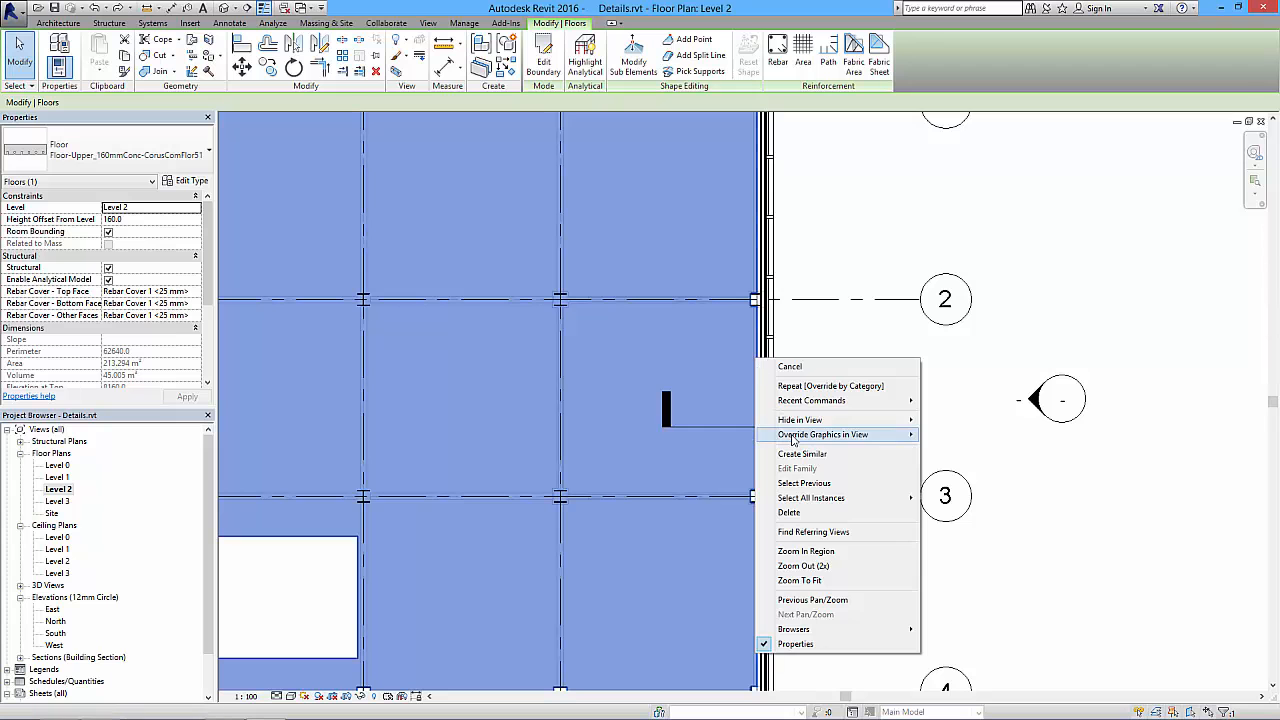
mouse_move(792, 438)
click(695, 450)
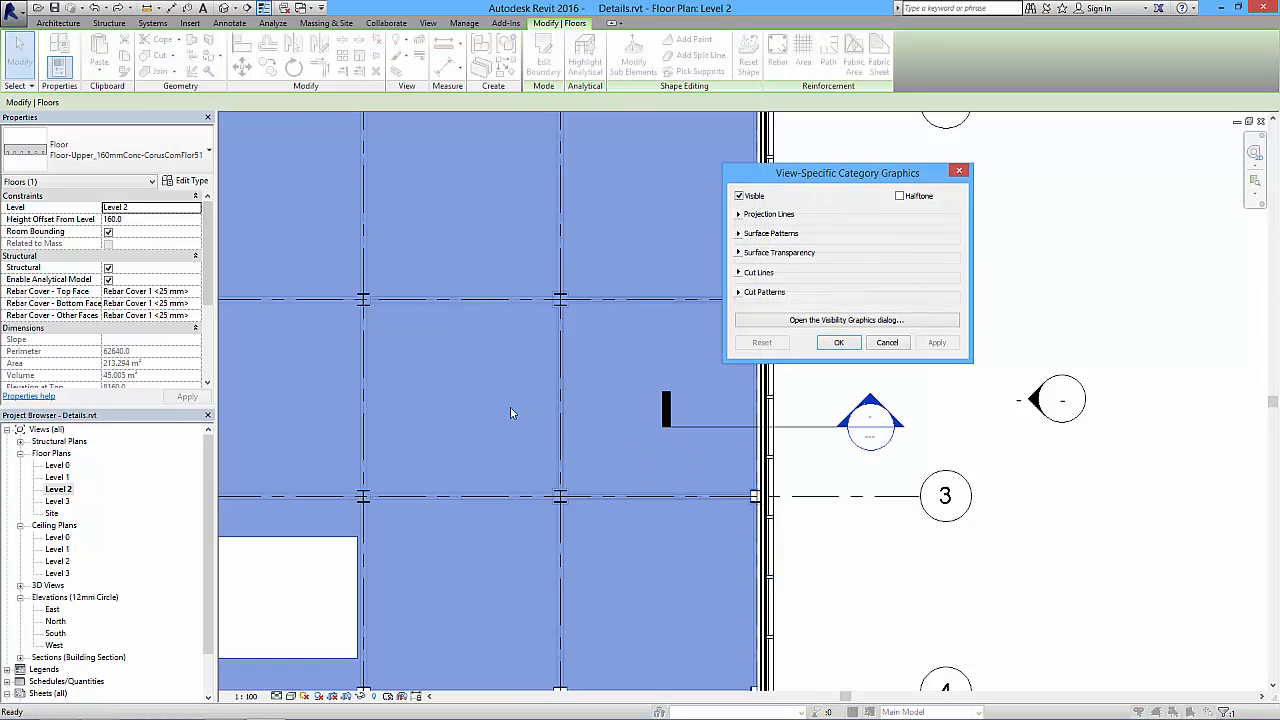
click(738, 214)
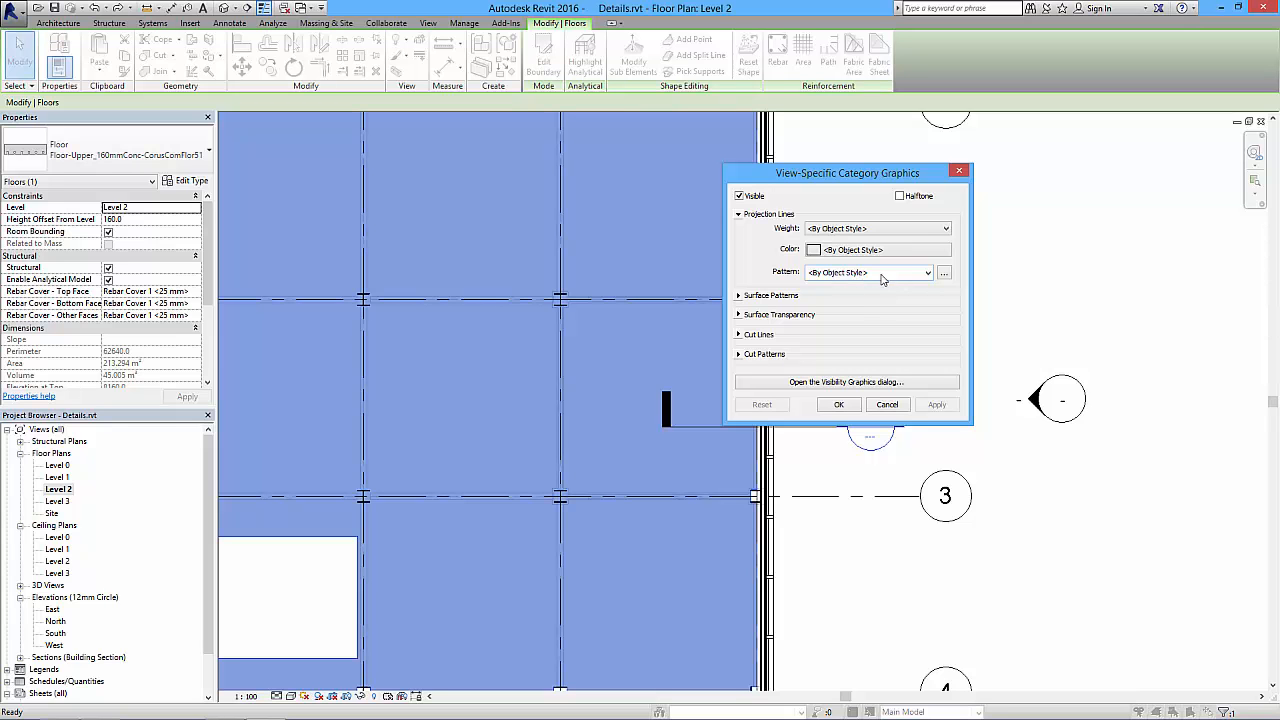
click(844, 229)
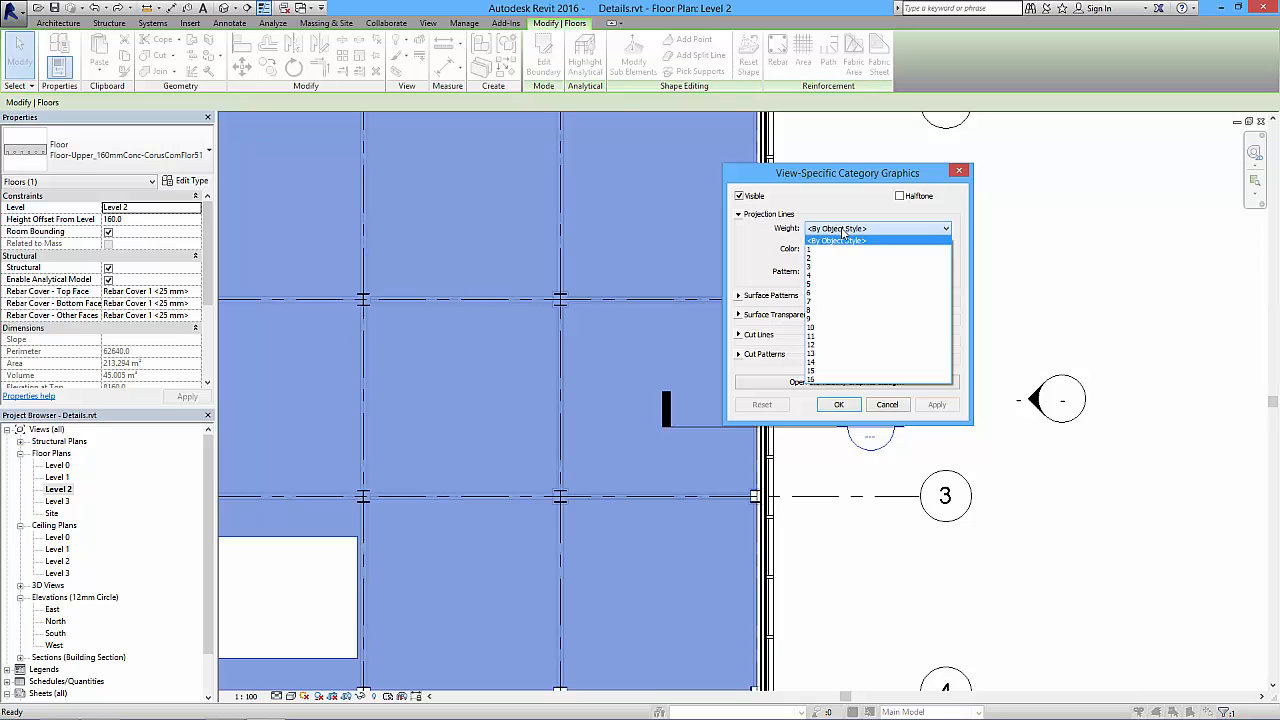
click(812, 330)
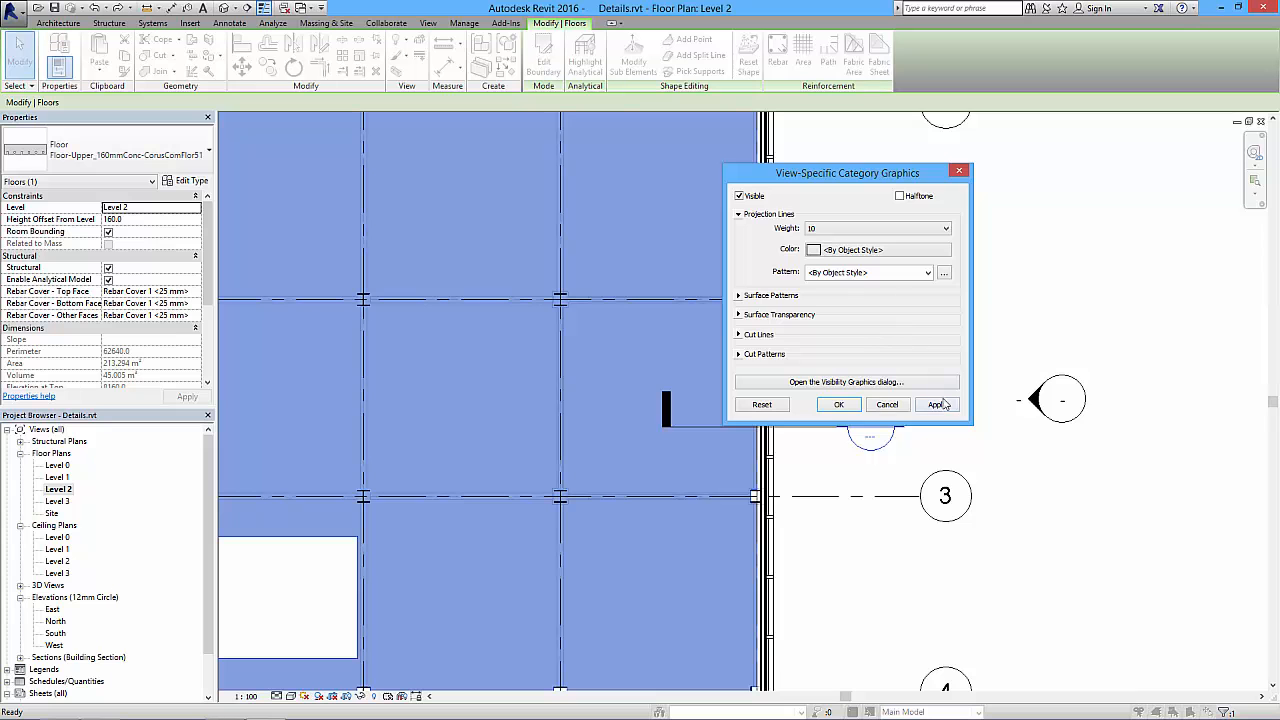
drag(884, 176, 1006, 162)
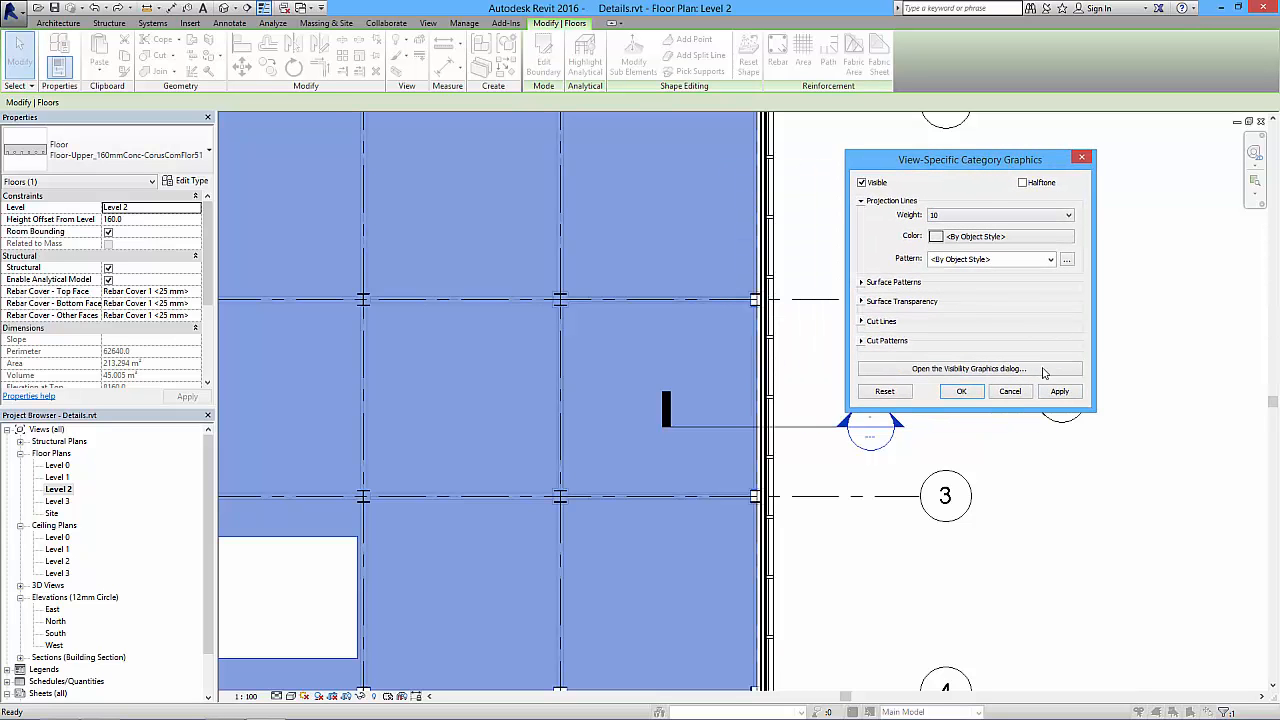
click(1061, 392)
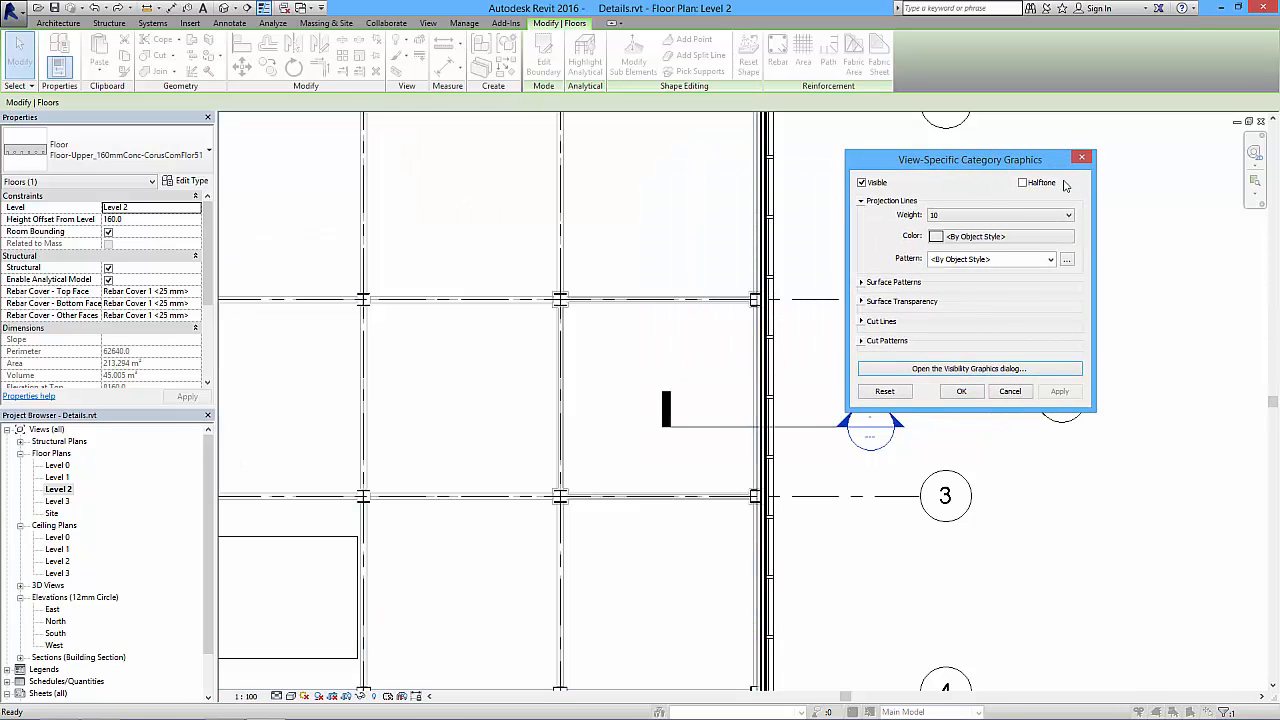
Step: Override the floor category's projection line color with red and apply it
click(1030, 238)
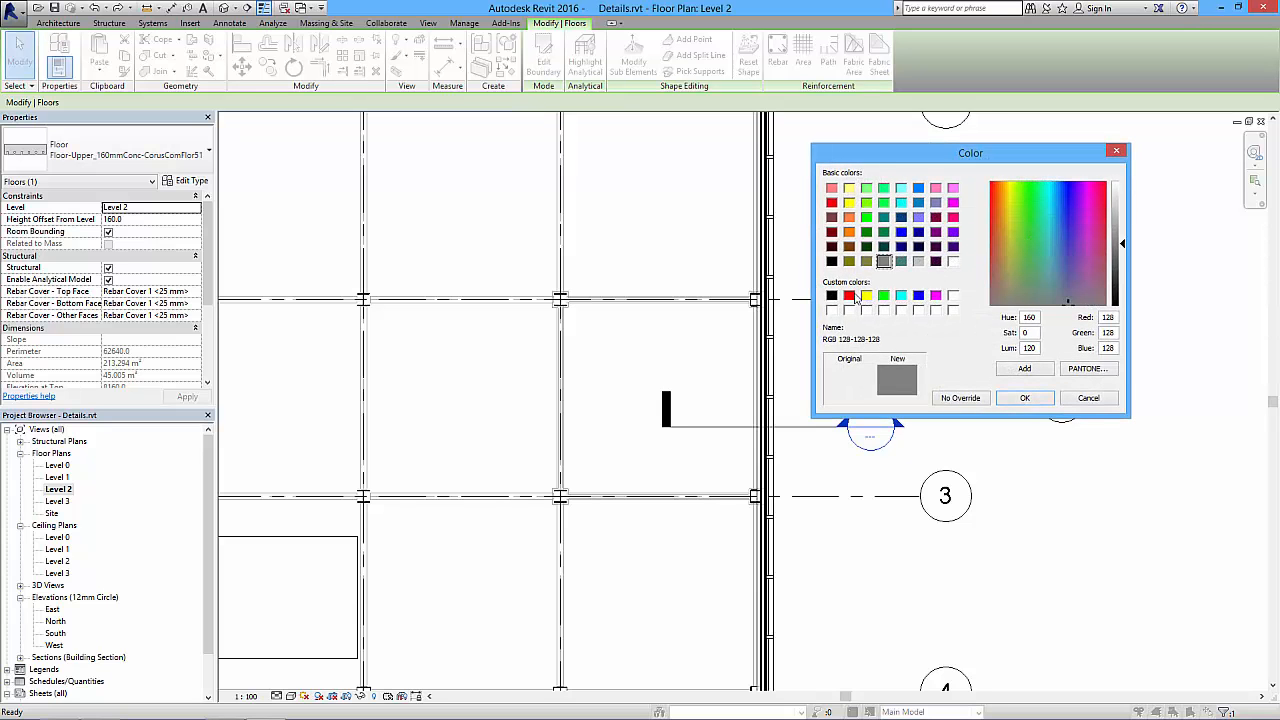
click(849, 295)
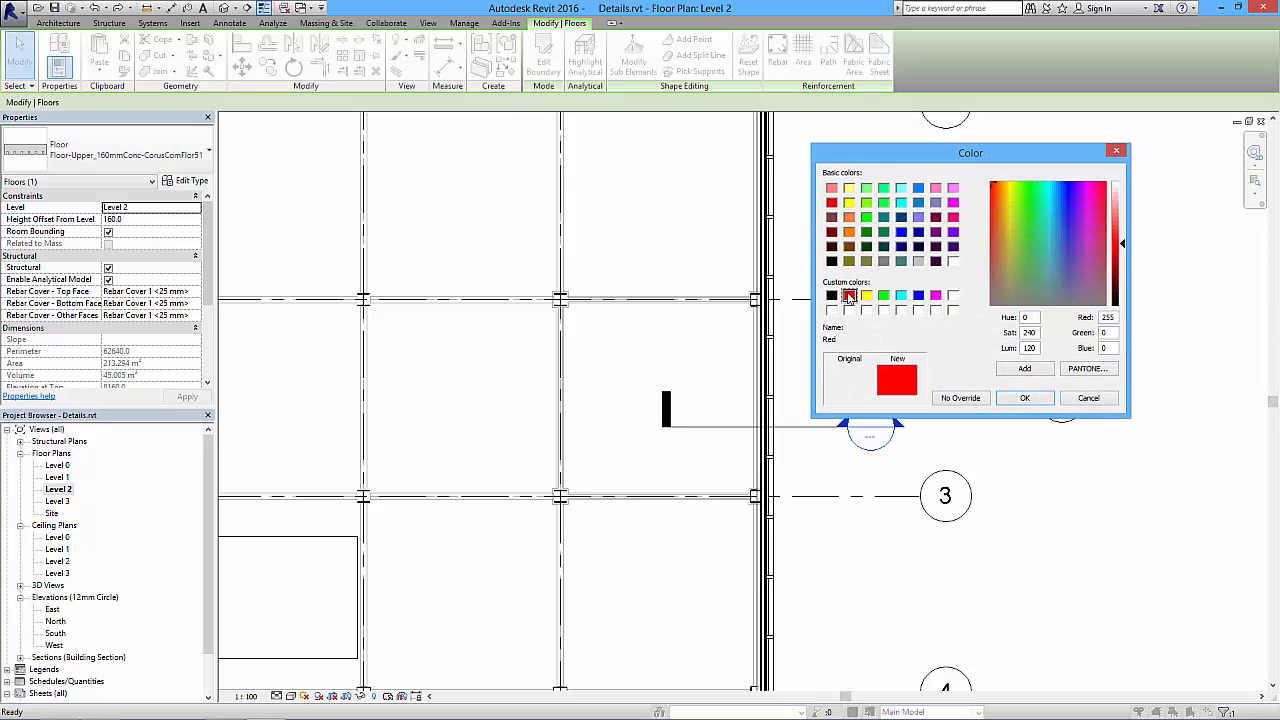
click(1028, 398)
click(1066, 395)
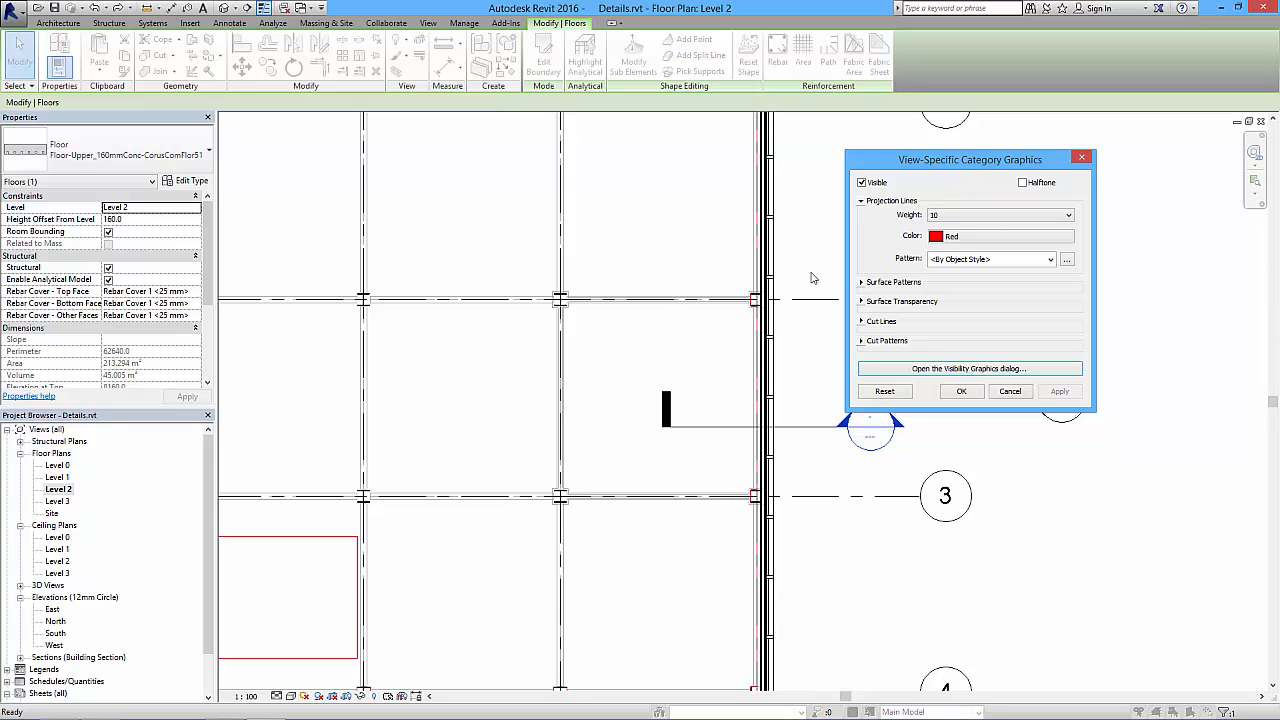
Step: Set the floor category's projection line pattern to Dash, apply it and accept the overrides
click(1051, 260)
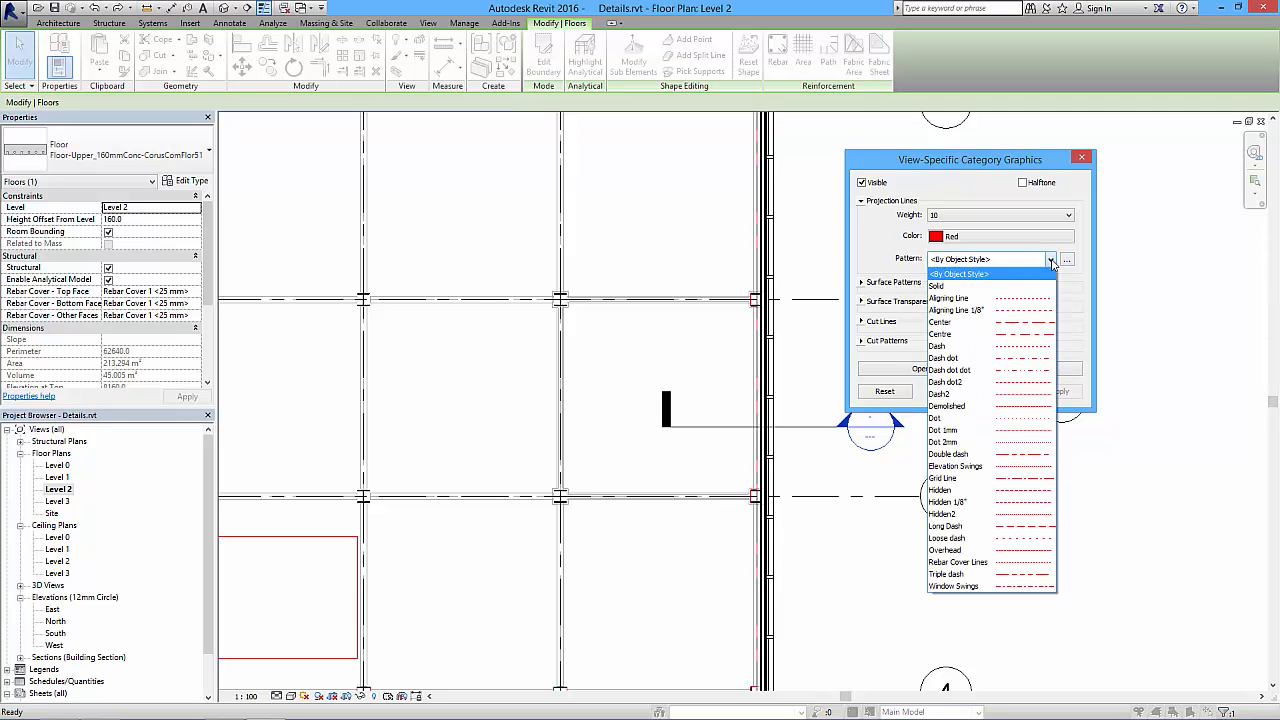
click(1017, 348)
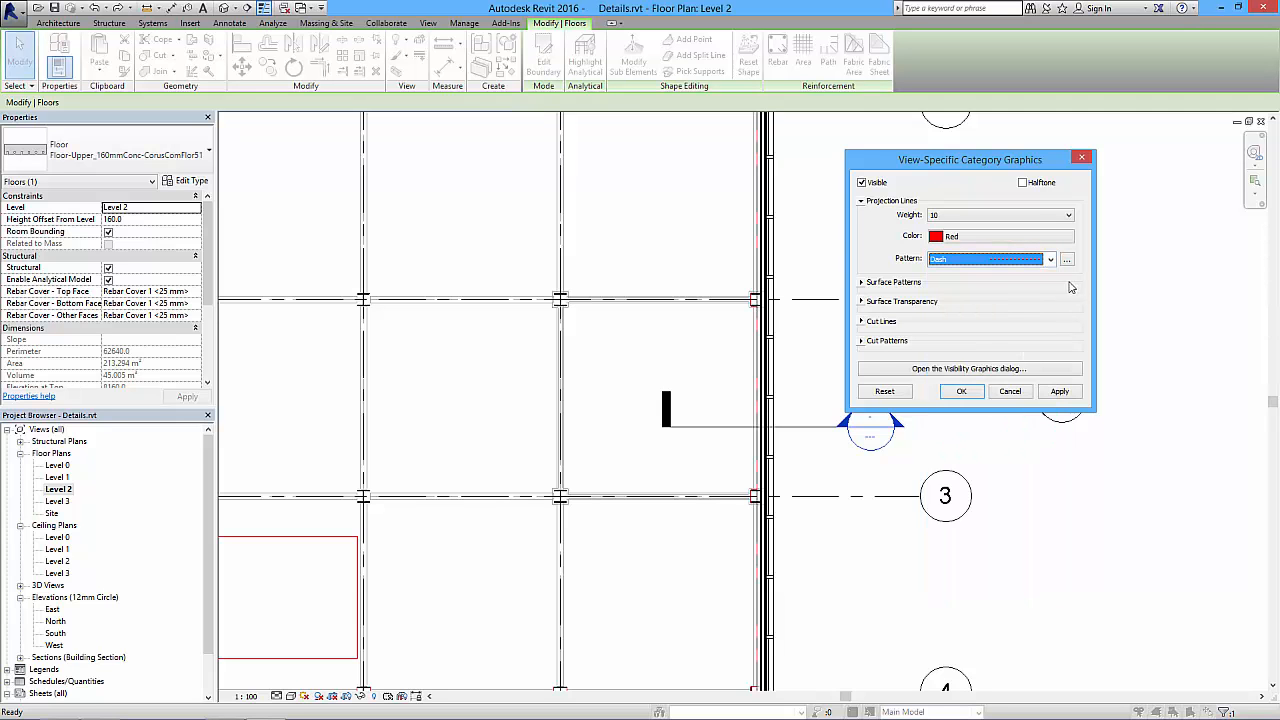
click(1059, 392)
click(961, 391)
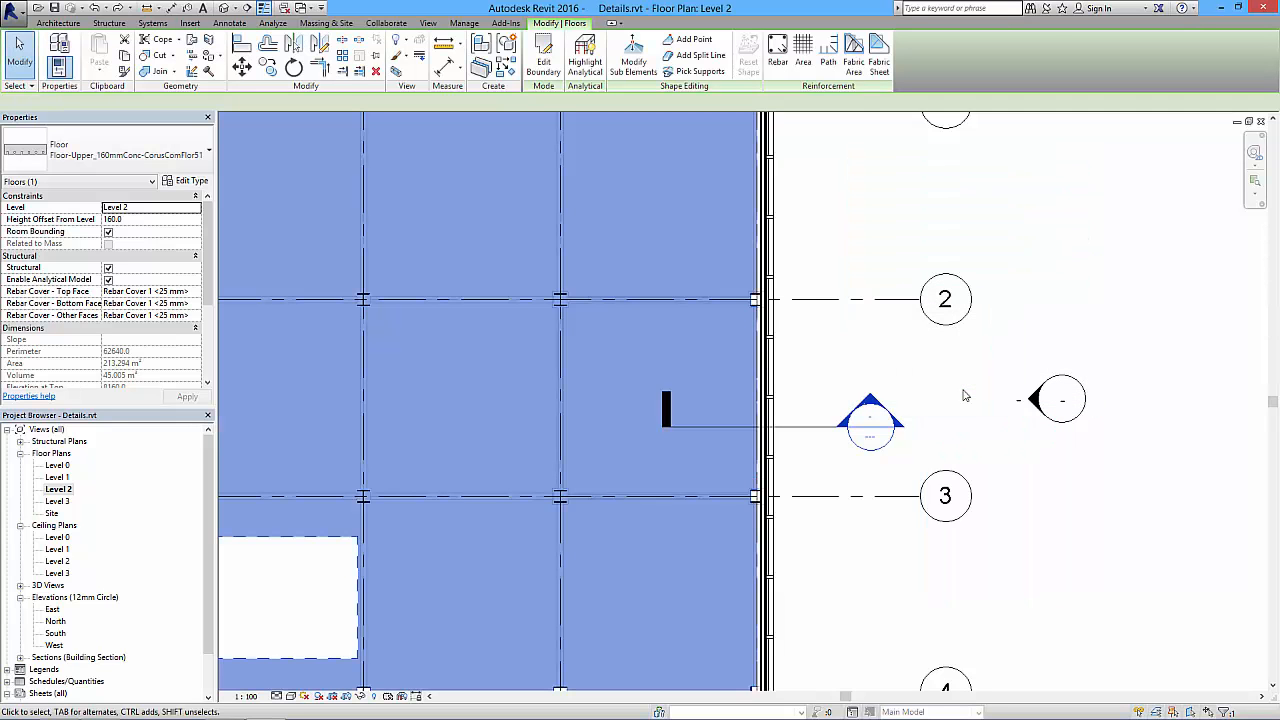